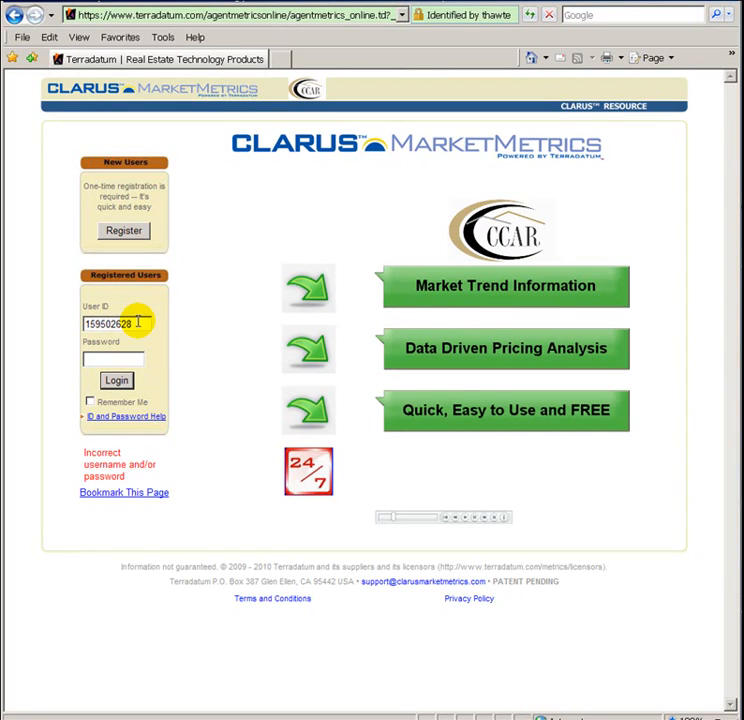
# Enter the account password for the registered user and log in
pyautogui.click(103, 357)
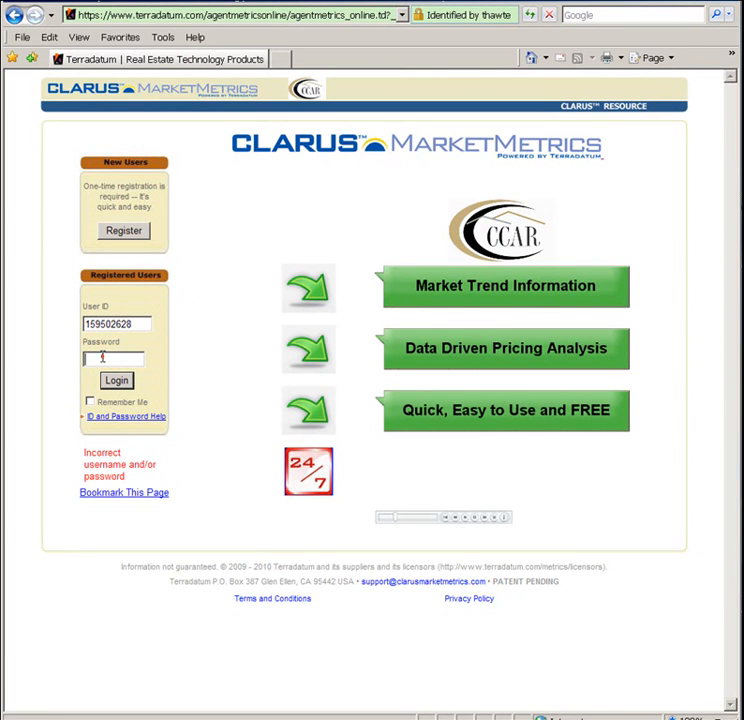
pyautogui.write('•')
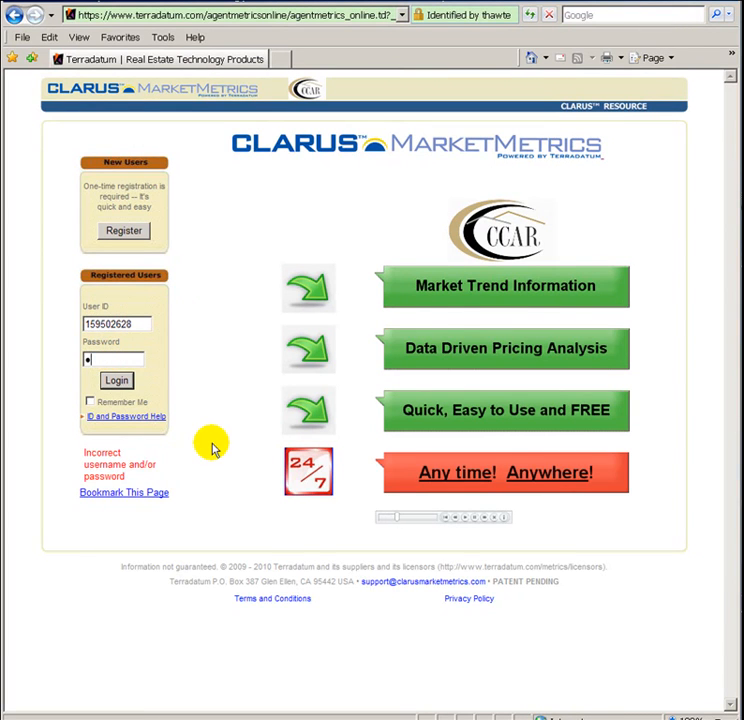
pyautogui.write('•••••••')
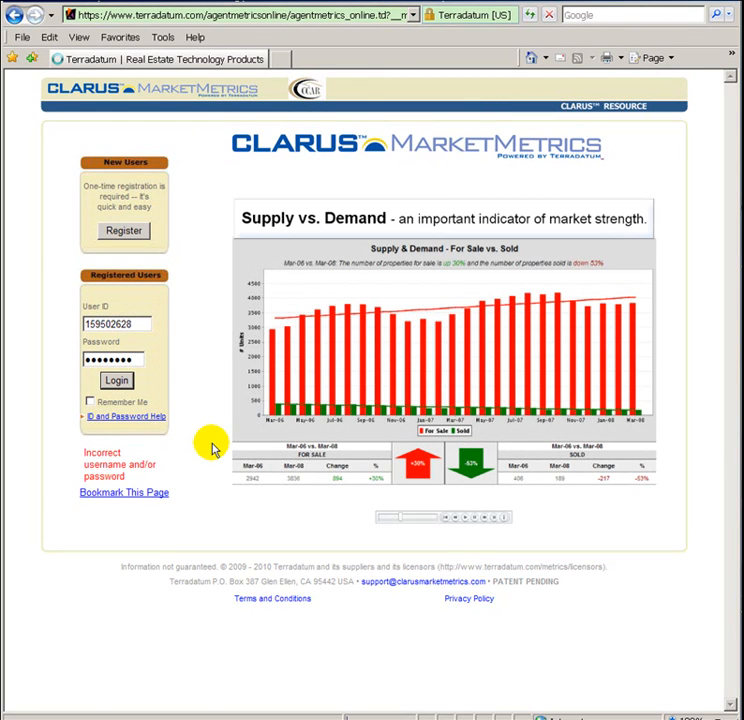
pyautogui.press('Return')
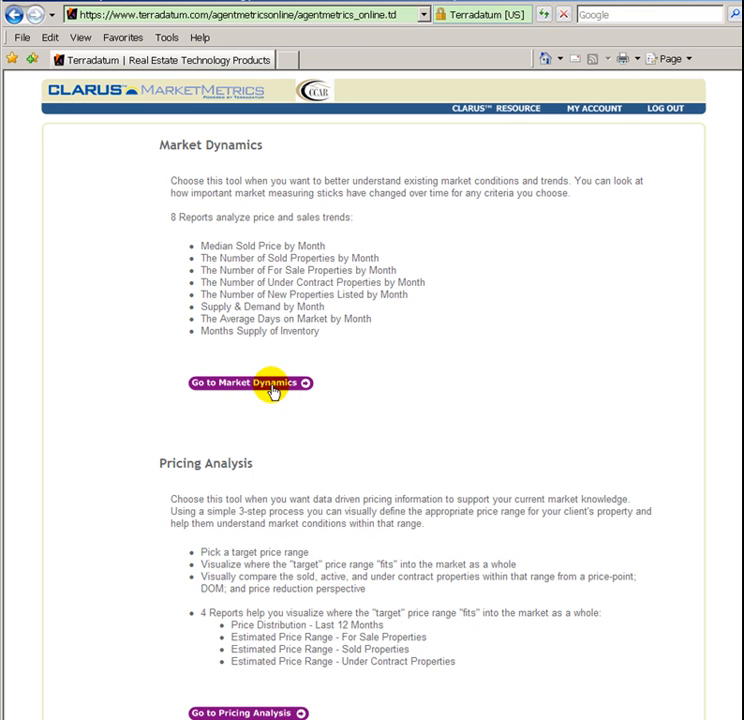
# Start a Market Dynamics search with the MAX-EBRD MLS and set the property type to Residential, subtype Detached Single
pyautogui.click(273, 390)
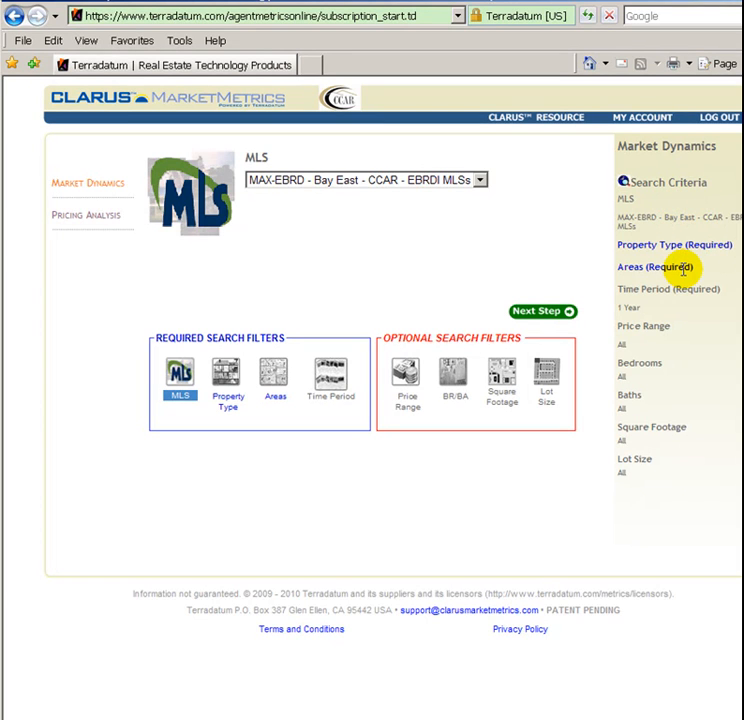
pyautogui.click(534, 314)
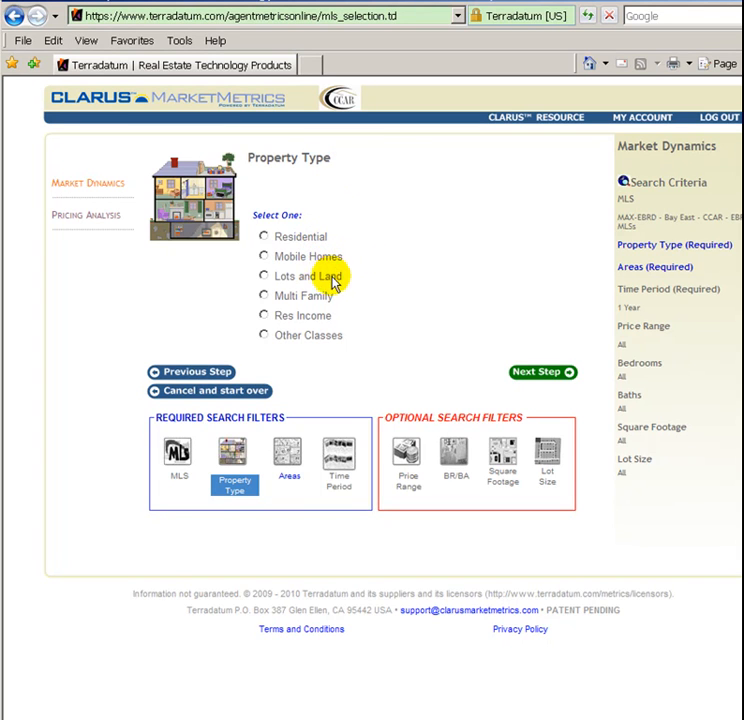
pyautogui.click(265, 238)
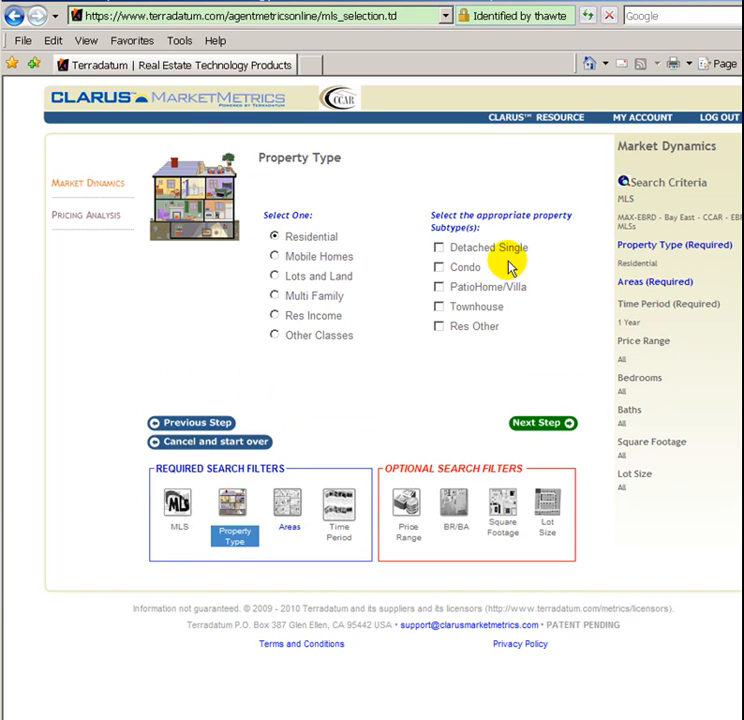
pyautogui.click(438, 248)
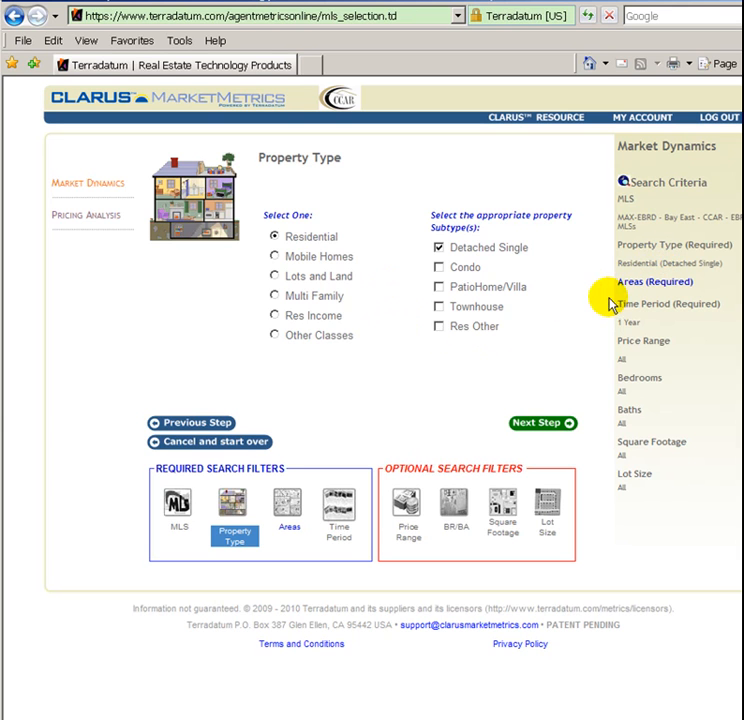
pyautogui.click(524, 433)
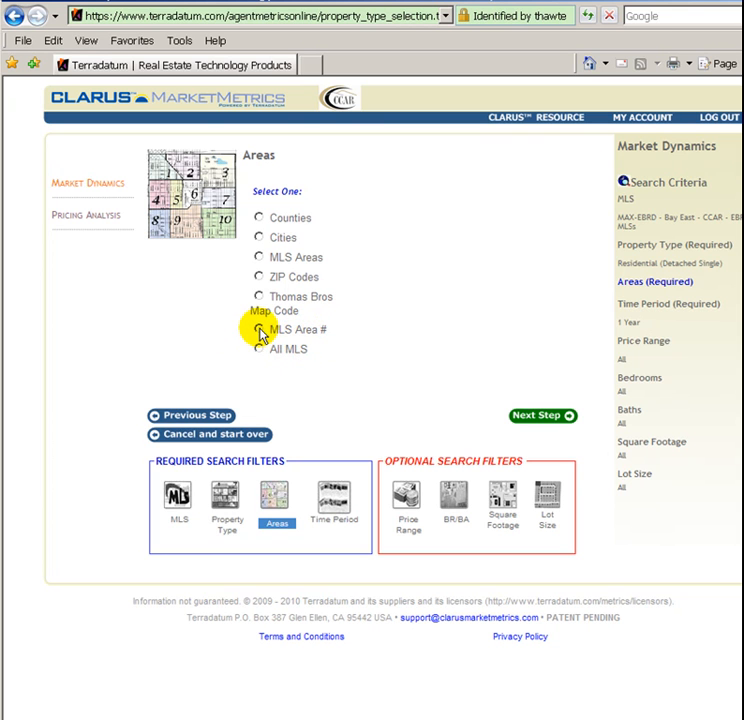
# Set the search area by MLS Area # to 4900 - Walnut Creek and keep the 1 Year time period
pyautogui.click(259, 330)
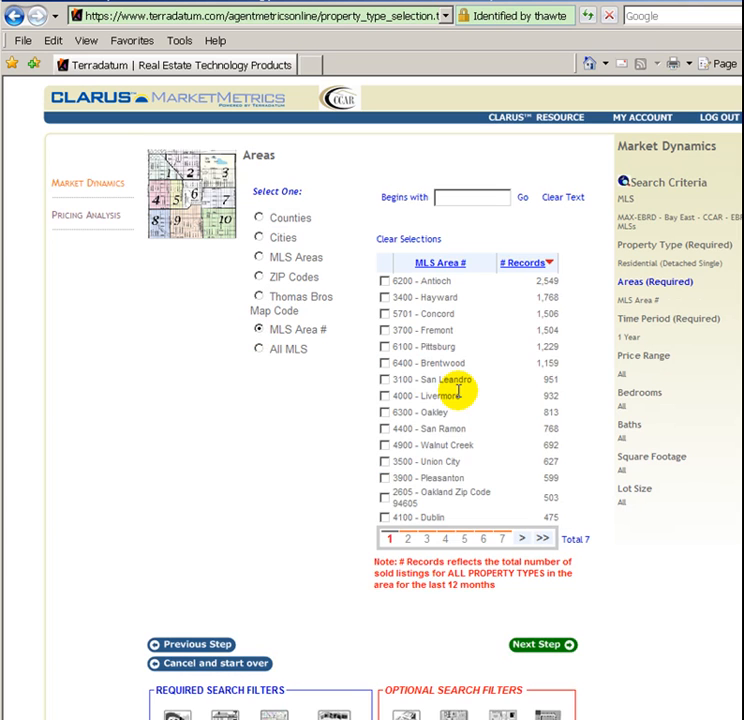
pyautogui.click(384, 445)
pyautogui.click(384, 445)
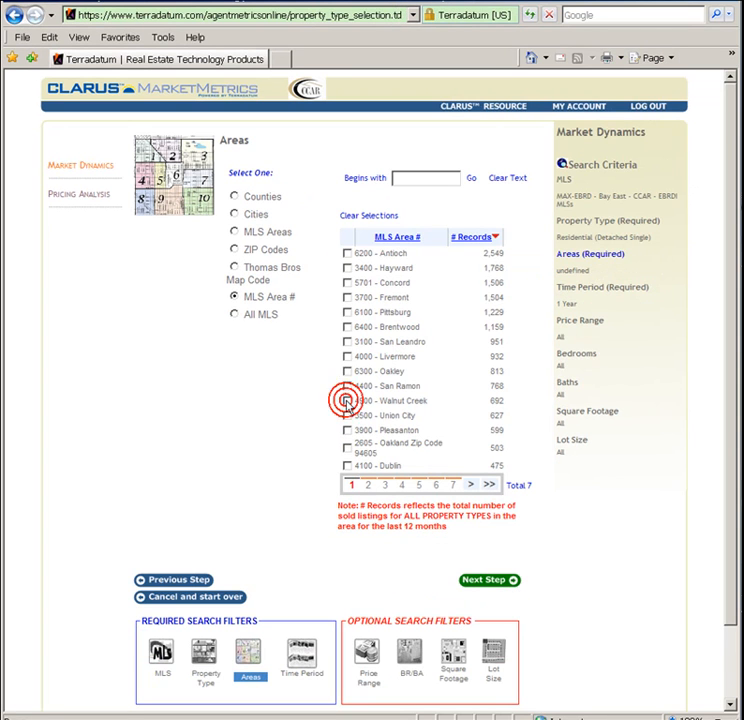
pyautogui.click(346, 402)
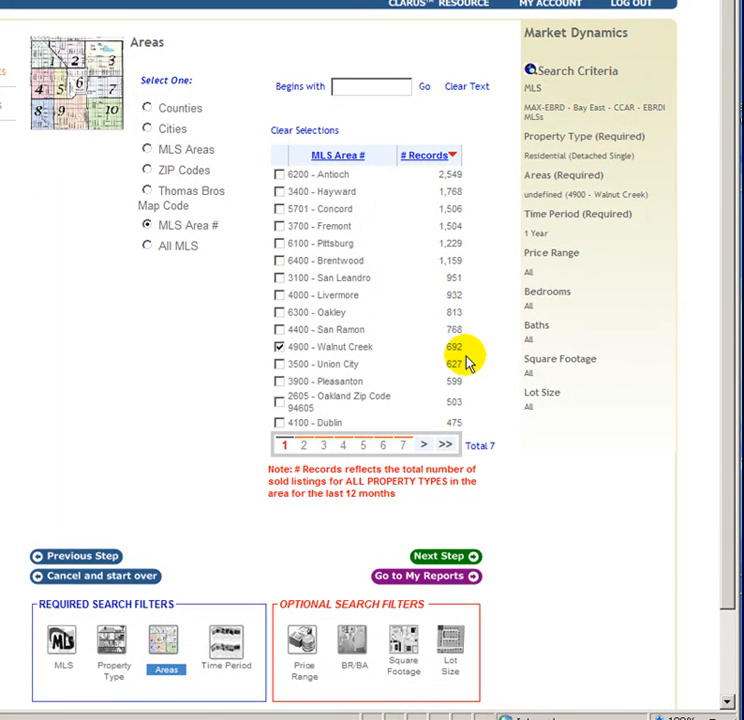
pyautogui.click(446, 558)
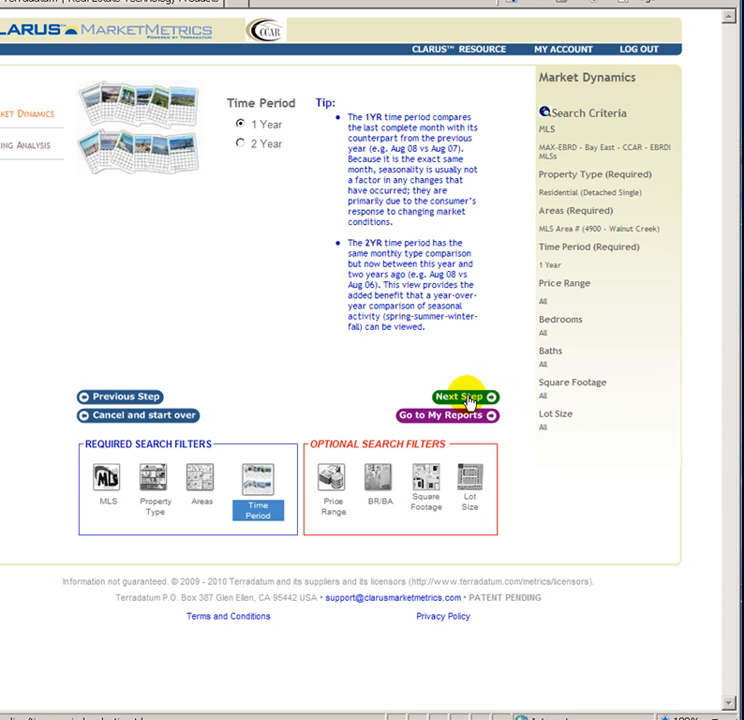
pyautogui.click(468, 398)
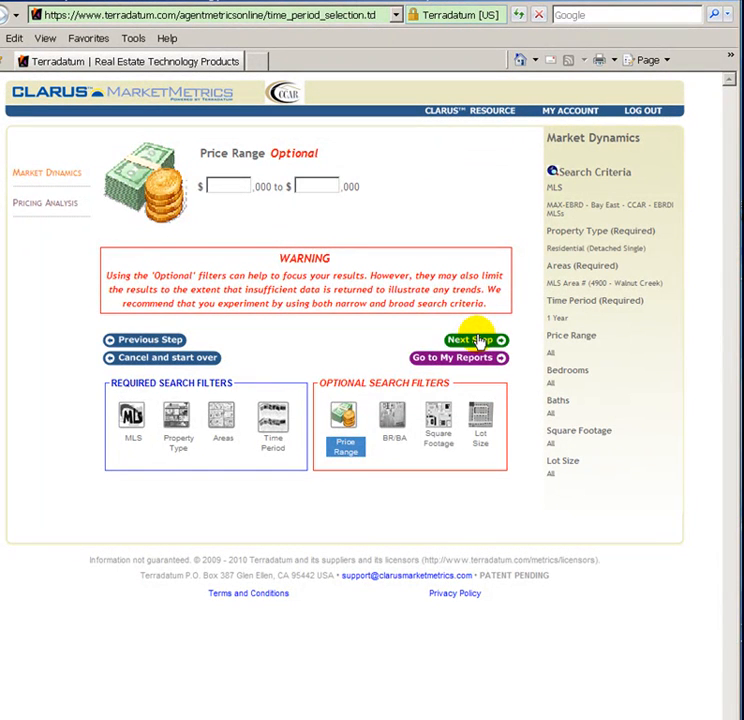
# Leave the price range blank and filter for 3 and 4 bedrooms with 2 full baths
pyautogui.click(477, 340)
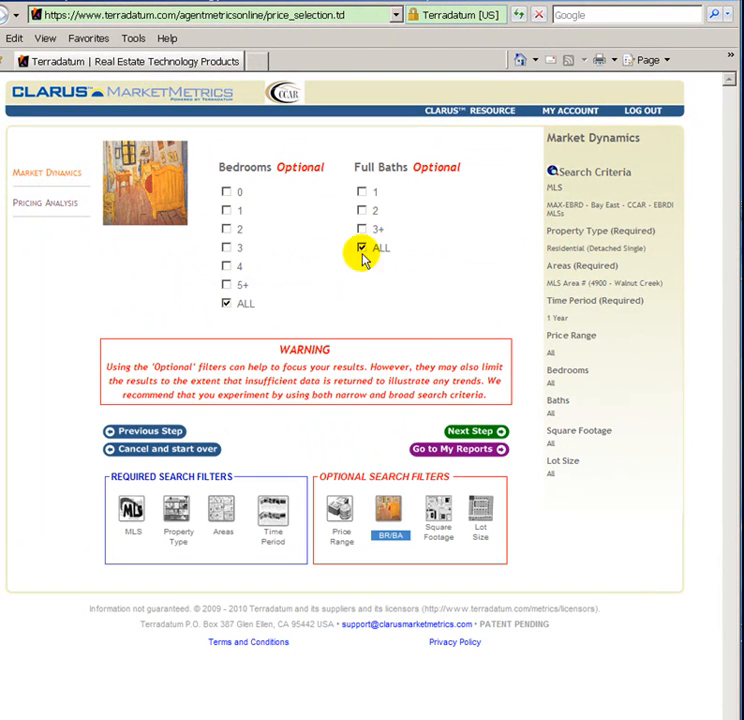
pyautogui.click(228, 248)
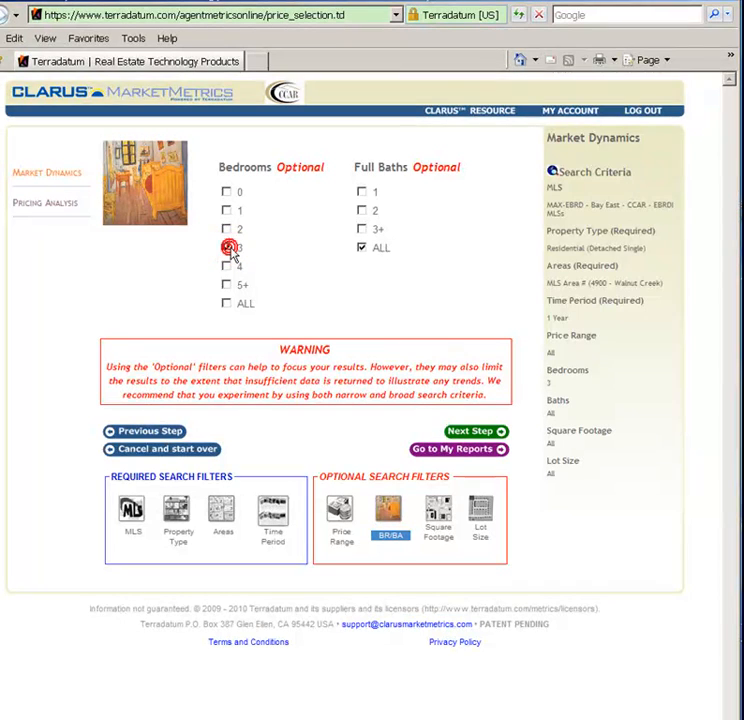
pyautogui.click(227, 266)
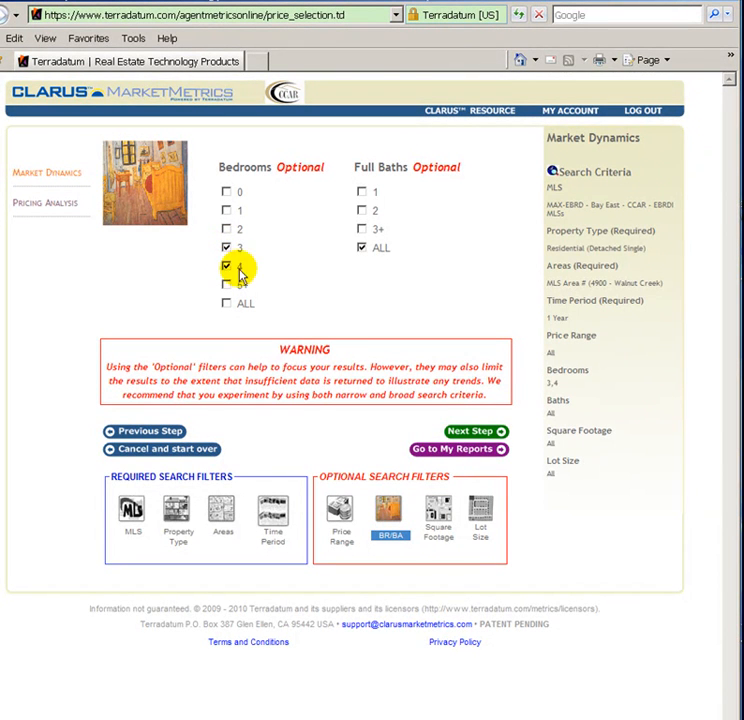
pyautogui.click(361, 210)
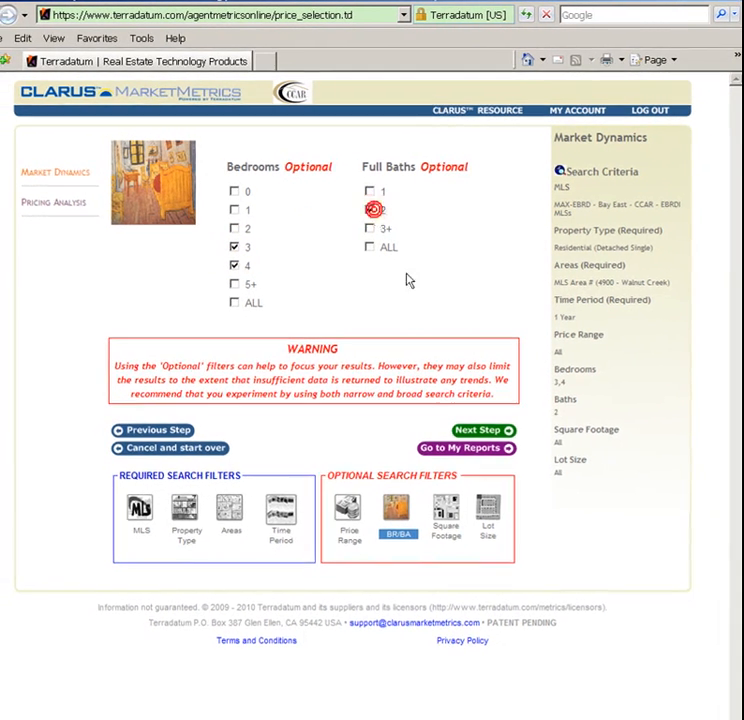
pyautogui.click(468, 432)
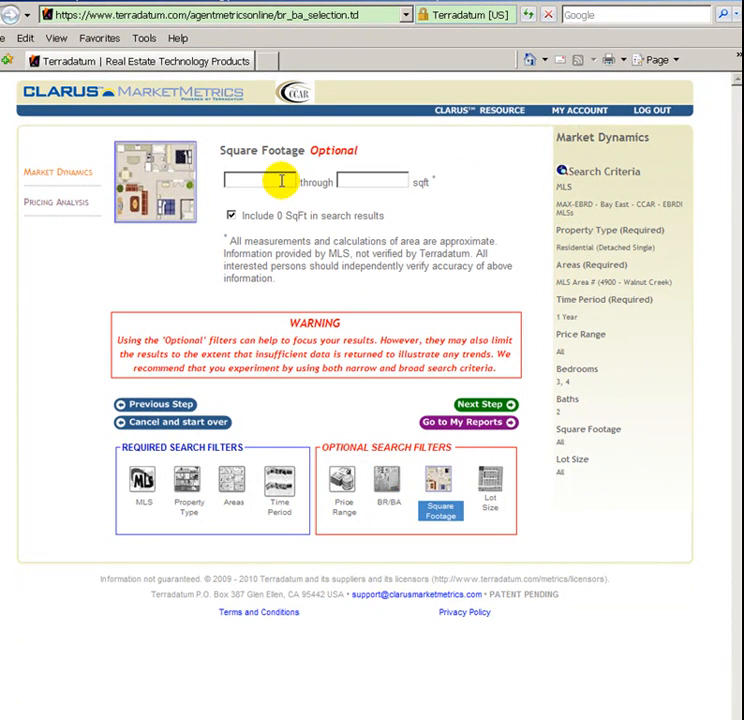
# Set the square footage from 1500 through 1800 sqft and generate the reports
pyautogui.click(256, 178)
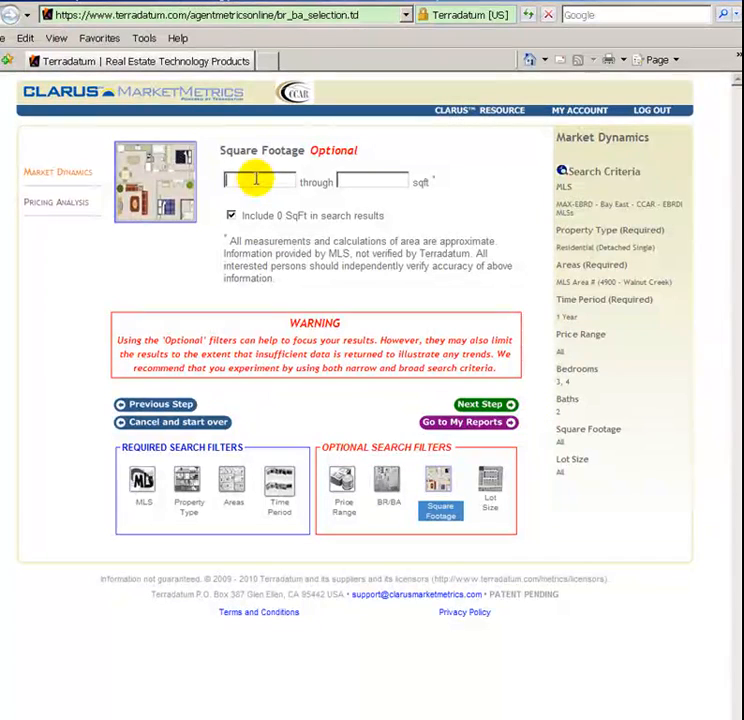
pyautogui.write('1500')
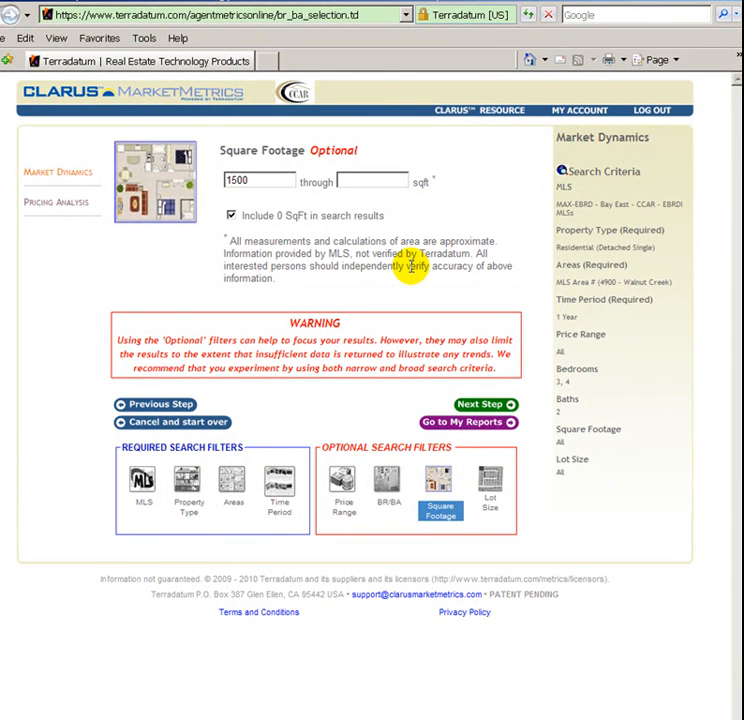
pyautogui.press('Tab')
pyautogui.write('1800')
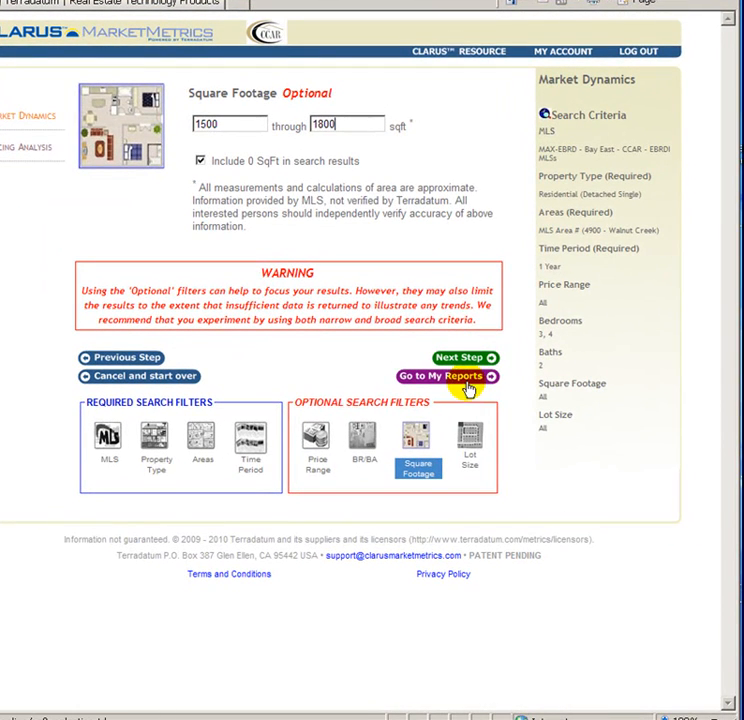
pyautogui.click(457, 378)
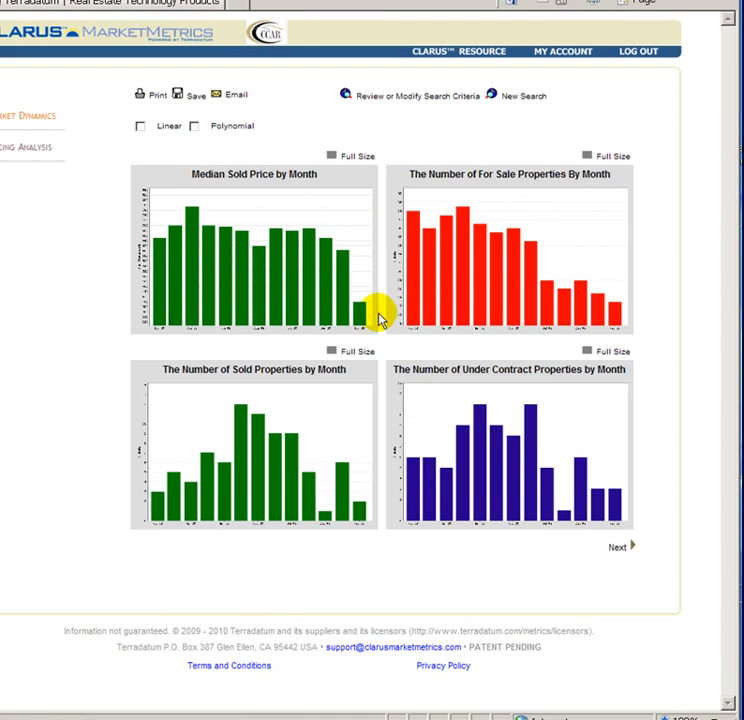
# Look through both pages of report thumbnails and open the Median Sold Price by Month chart at full size
pyautogui.click(616, 550)
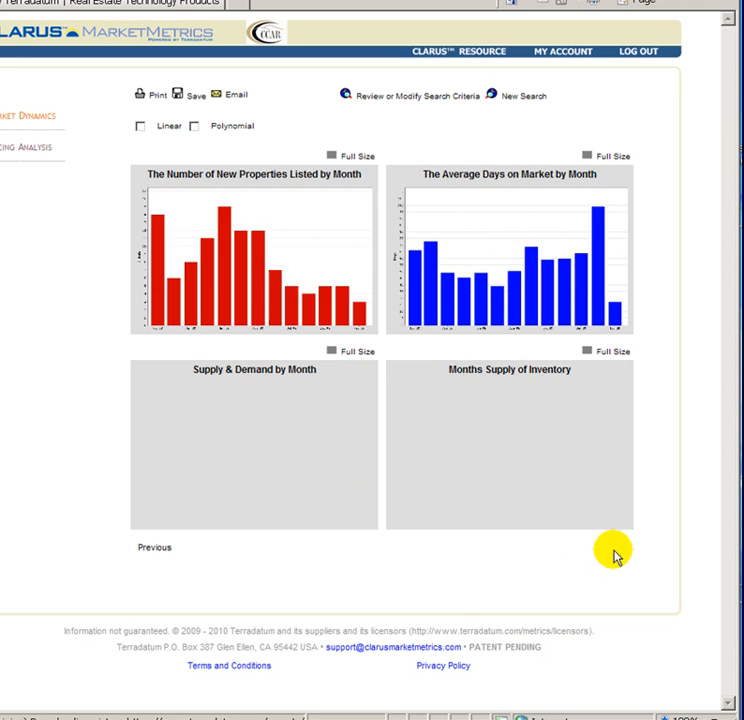
pyautogui.click(145, 555)
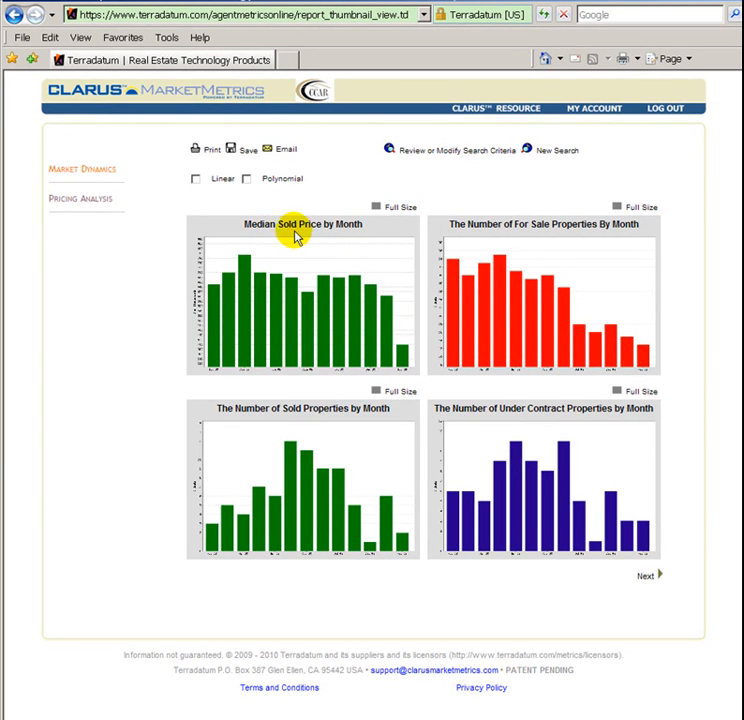
pyautogui.click(337, 309)
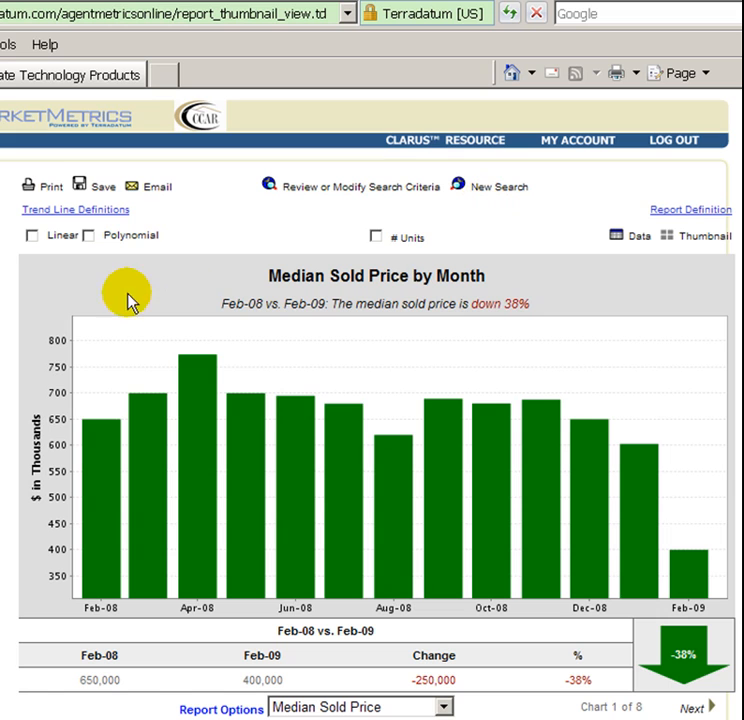
# Try the linear trend line on the Median Sold Price chart, replace it with the polynomial one, and show the # Units labels
pyautogui.click(32, 237)
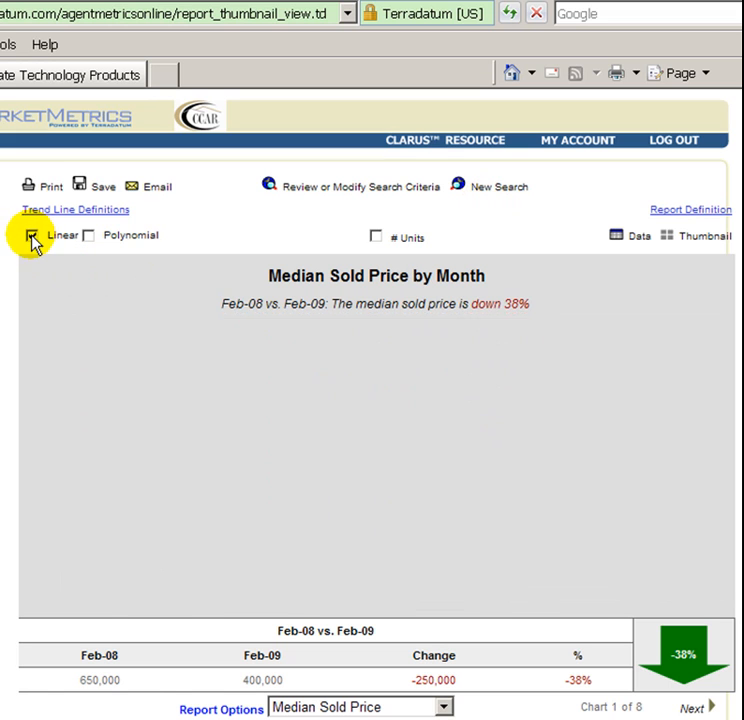
pyautogui.click(32, 237)
pyautogui.click(89, 236)
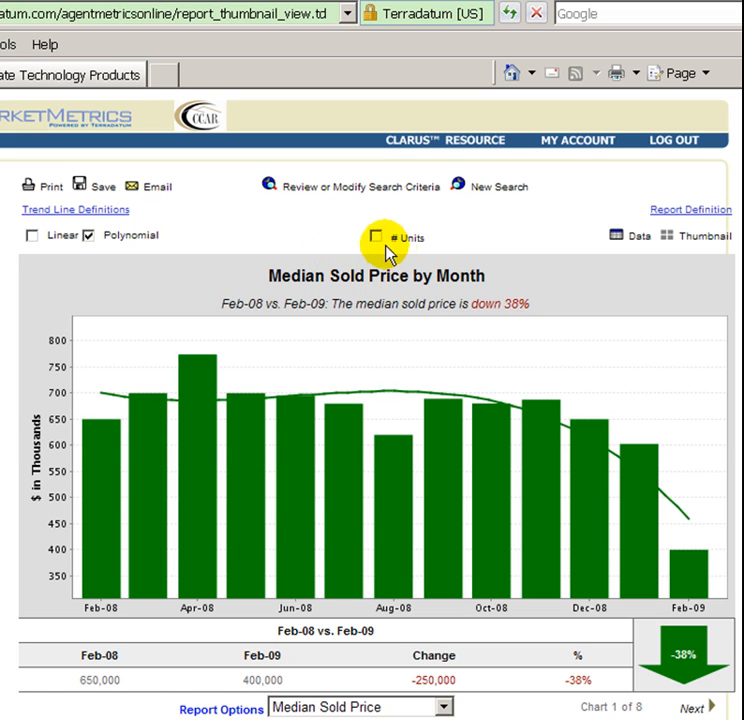
pyautogui.click(377, 238)
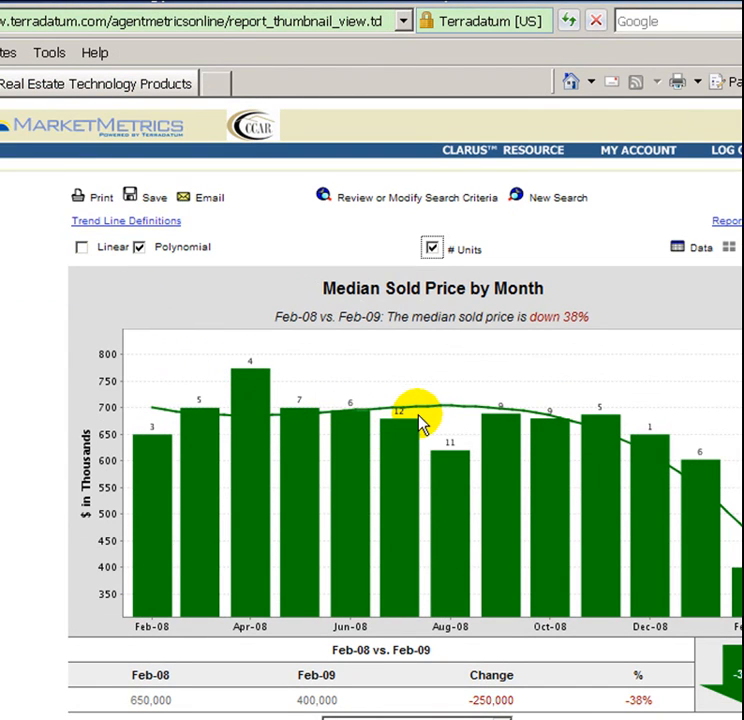
# Review the Median Sold Price data table, return to the full-size chart through the thumbnails, and consult its report definition
pyautogui.click(699, 258)
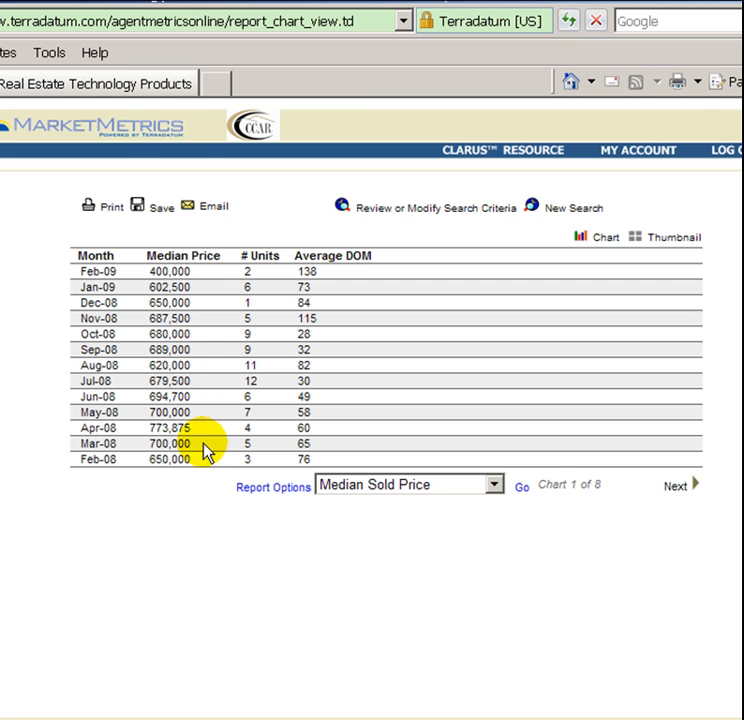
pyautogui.click(661, 240)
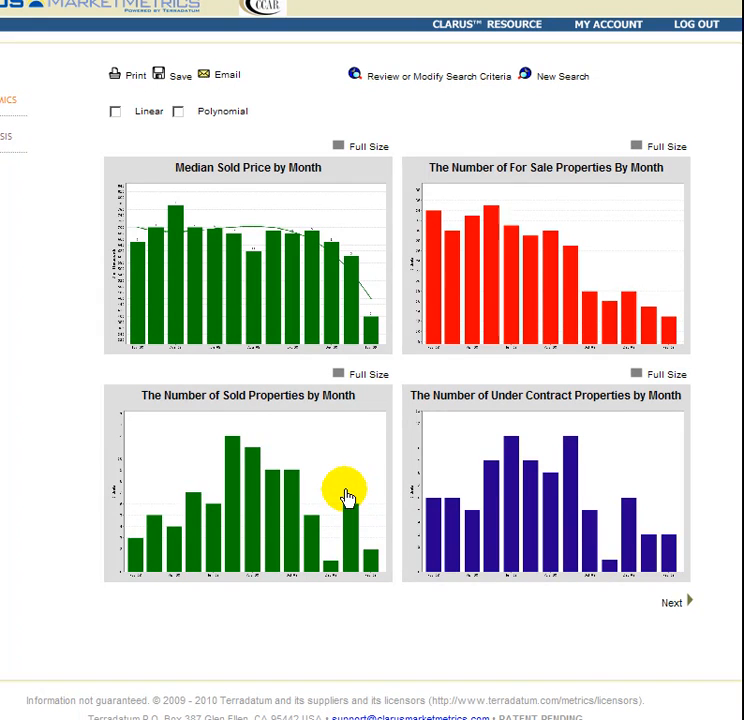
pyautogui.click(312, 258)
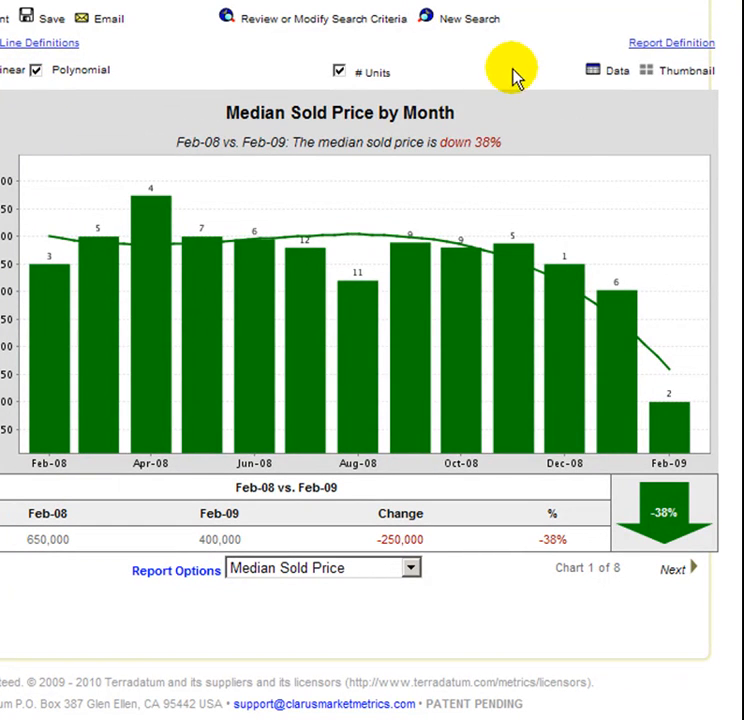
pyautogui.click(656, 42)
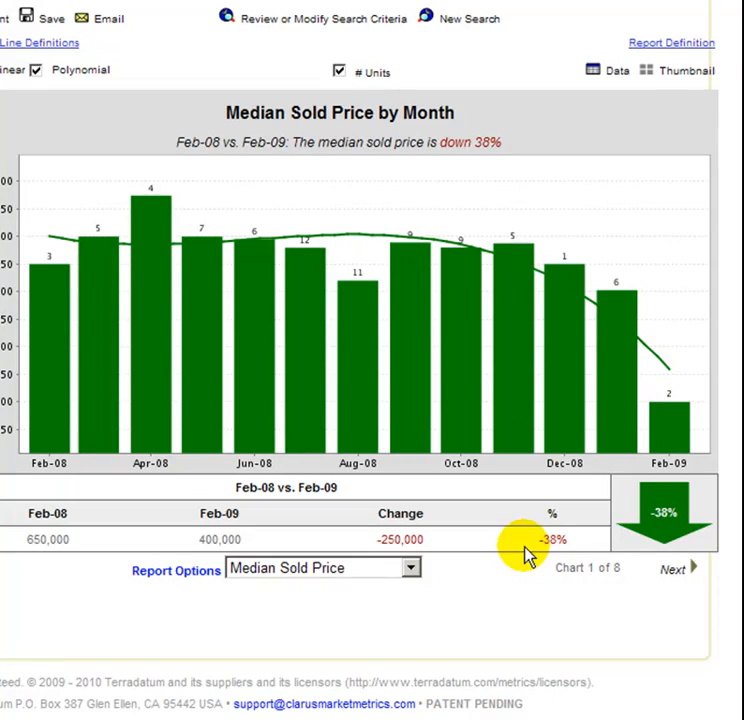
# Switch the full-size report from Median Sold Price to Average Days on Market
pyautogui.click(411, 568)
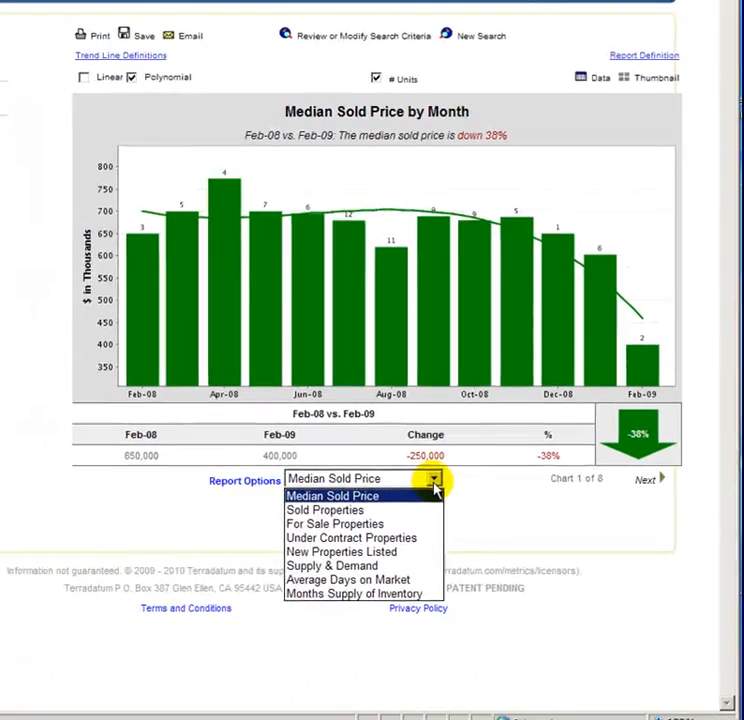
pyautogui.click(350, 581)
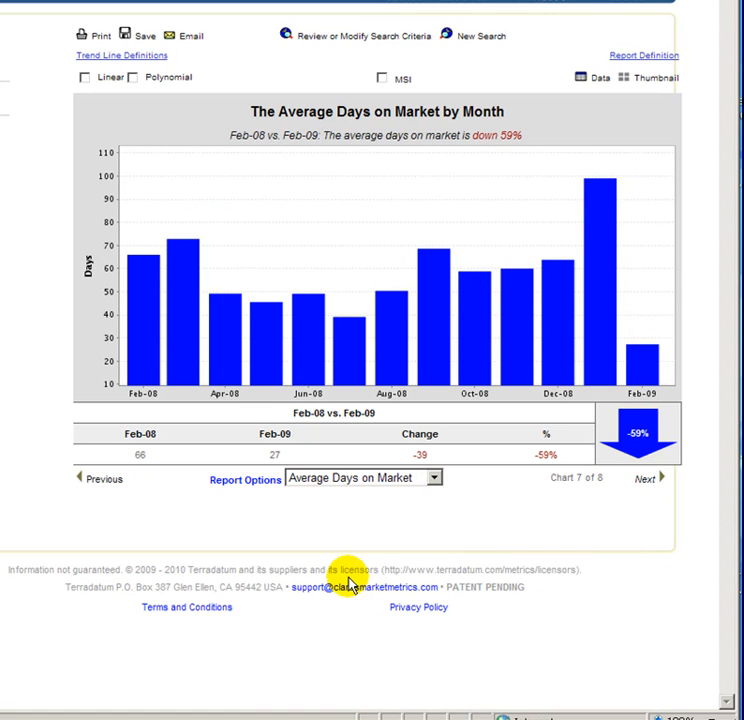
# View the Sold Properties report at full size, followed by the For Sale Properties report
pyautogui.click(434, 479)
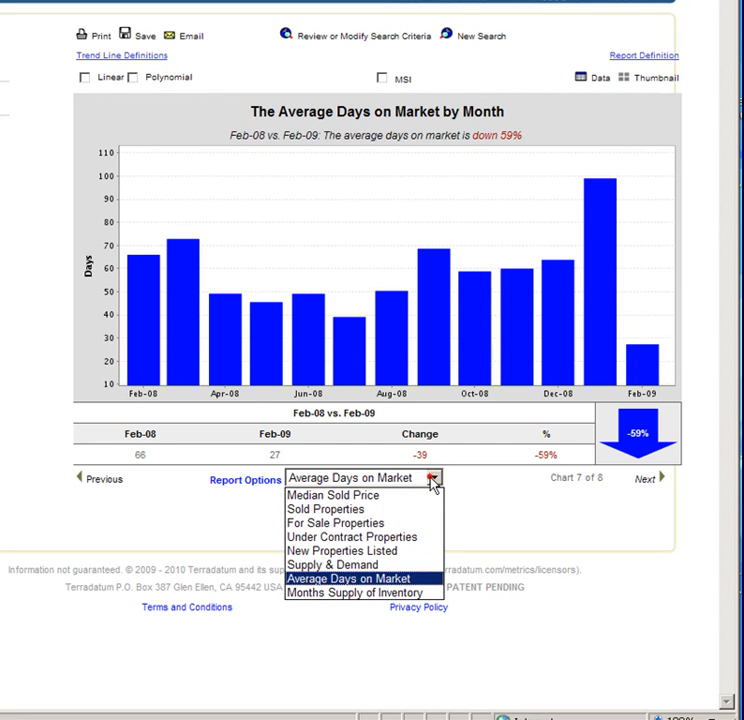
pyautogui.click(346, 511)
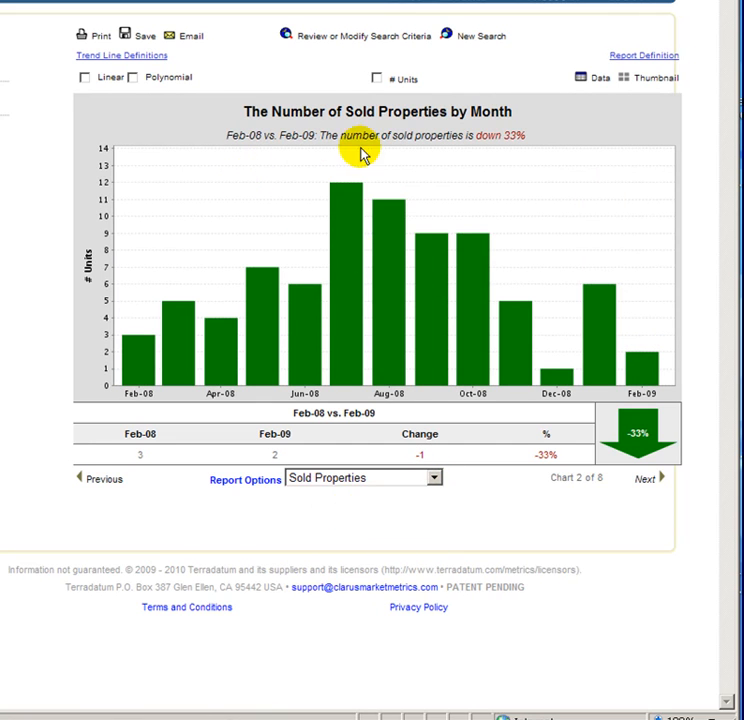
pyautogui.click(434, 479)
pyautogui.click(367, 523)
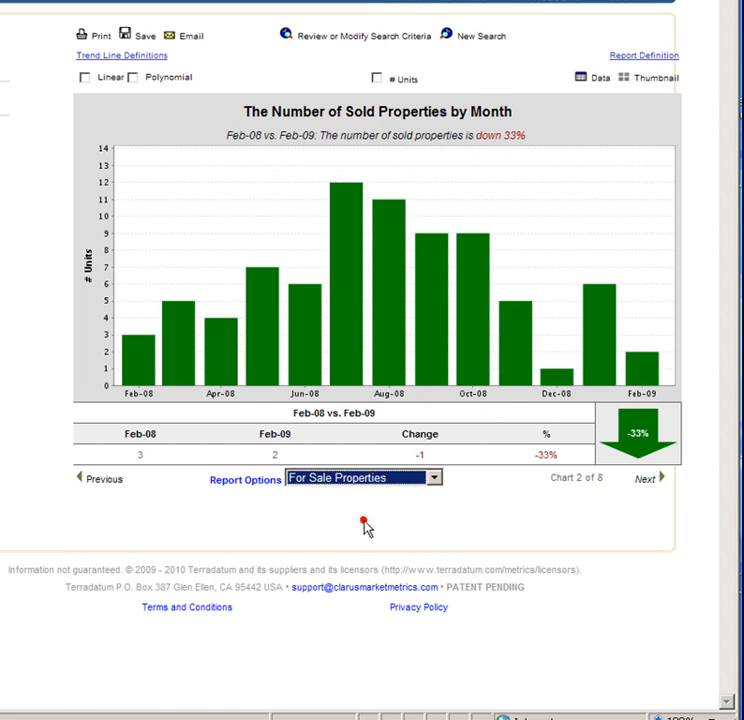
# Switch the full-size report to Months Supply of Inventory, and from there to Supply & Demand
pyautogui.click(436, 479)
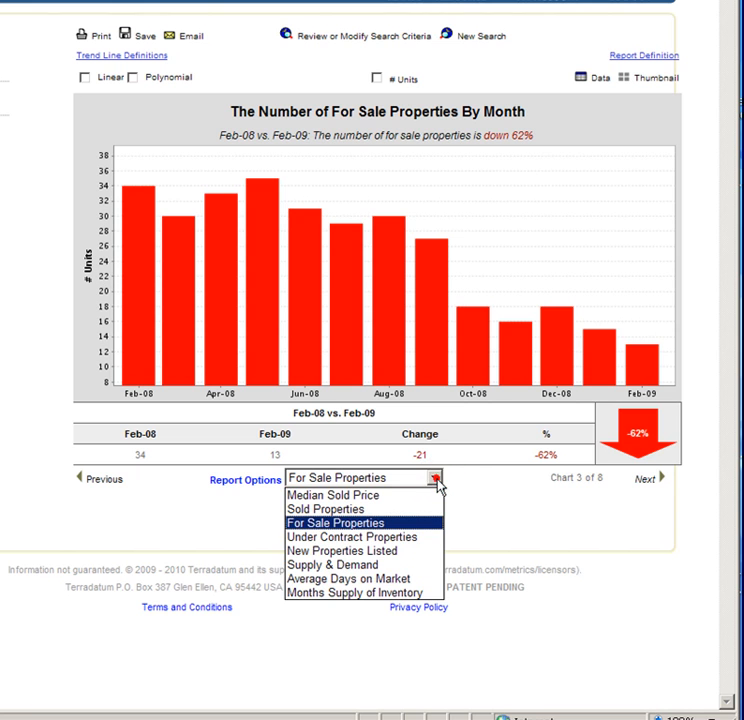
pyautogui.click(373, 592)
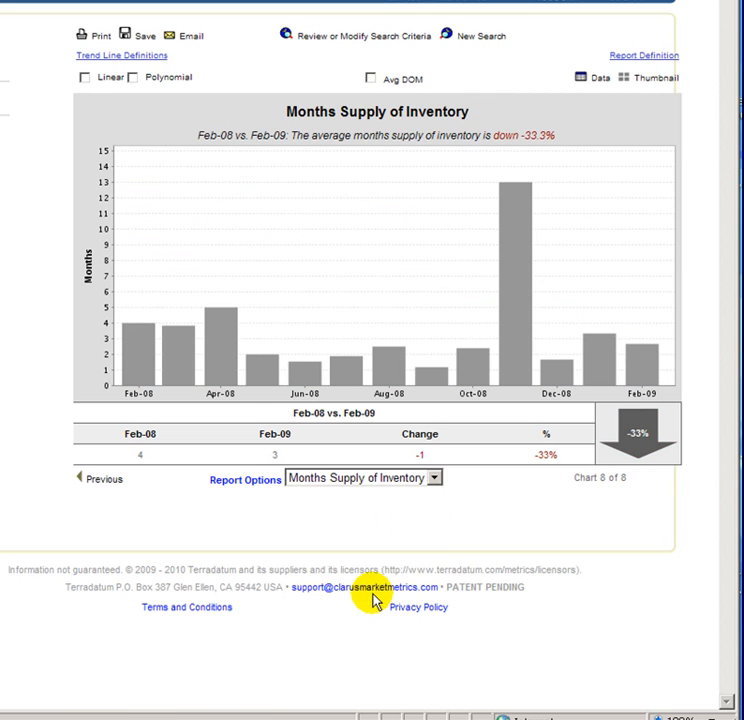
pyautogui.click(434, 481)
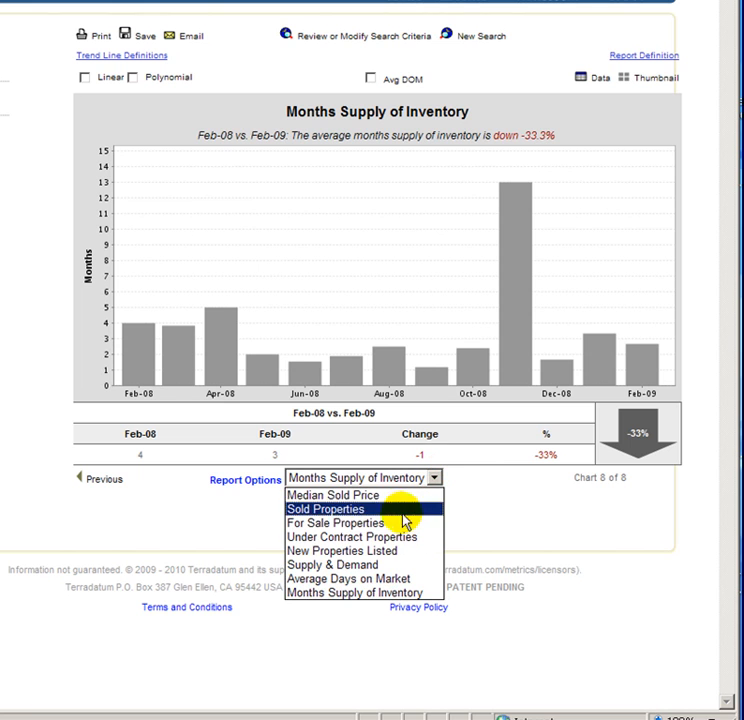
pyautogui.click(373, 566)
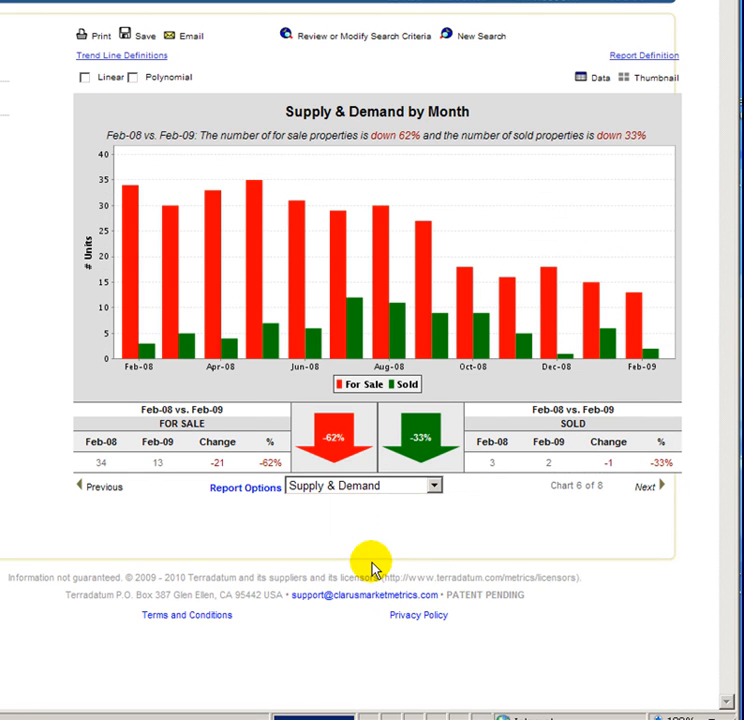